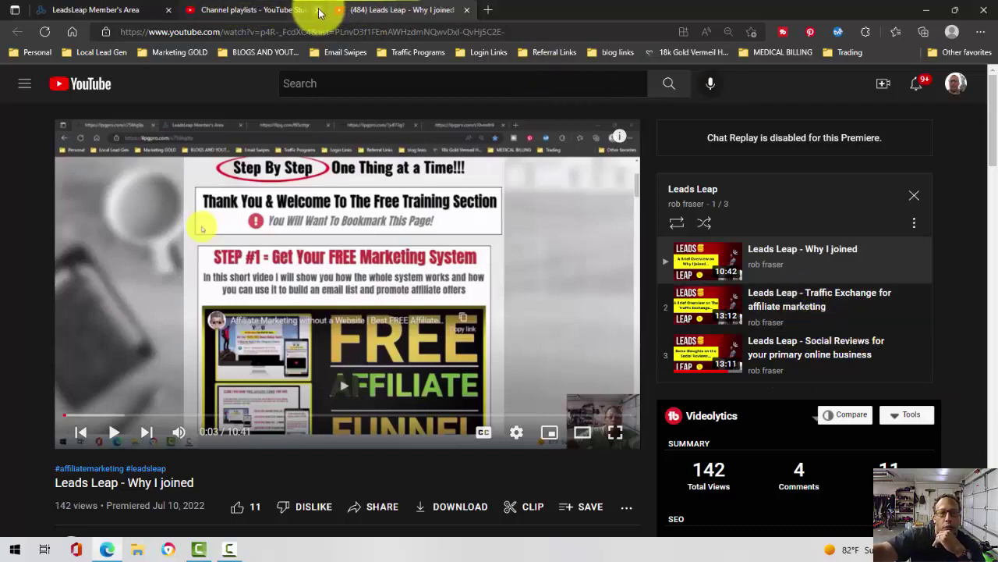
Step: Close the YouTube Studio tab and return to the members area's Build Your Own Business section
{"action": "left_click", "coordinate": [318, 10]}
{"action": "left_click", "coordinate": [125, 10]}
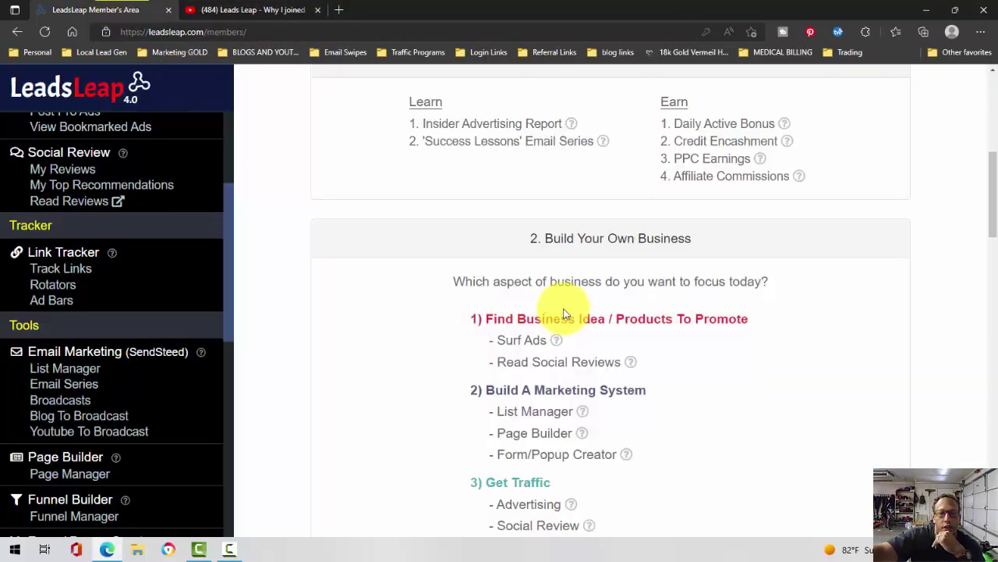
{"action": "scroll", "coordinate": [577, 304], "scroll_direction": "up", "scroll_amount": 3}
{"action": "scroll", "coordinate": [590, 294], "scroll_direction": "up", "scroll_amount": 3}
{"action": "scroll", "coordinate": [581, 284], "scroll_direction": "down", "scroll_amount": 6}
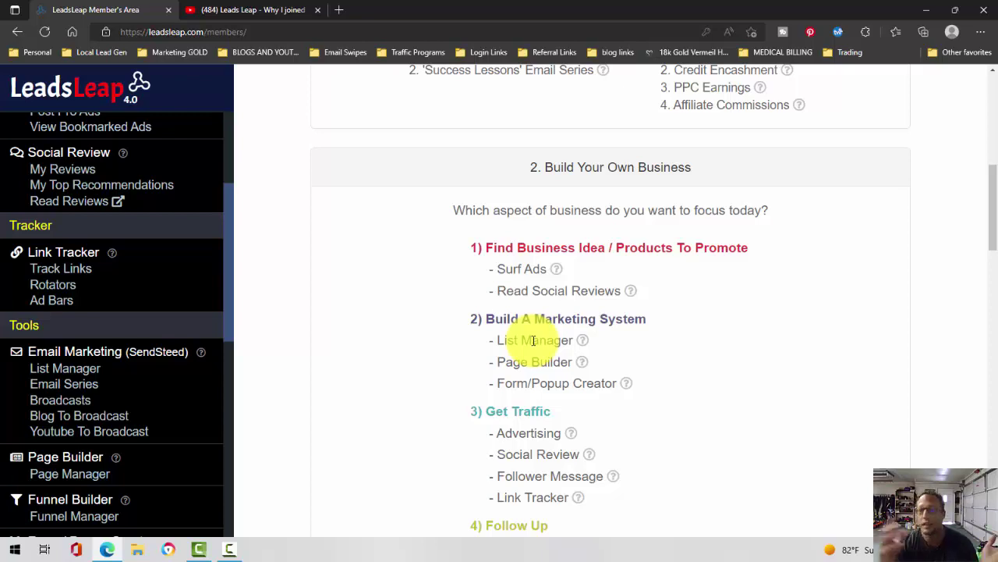
{"action": "left_click", "coordinate": [258, 9]}
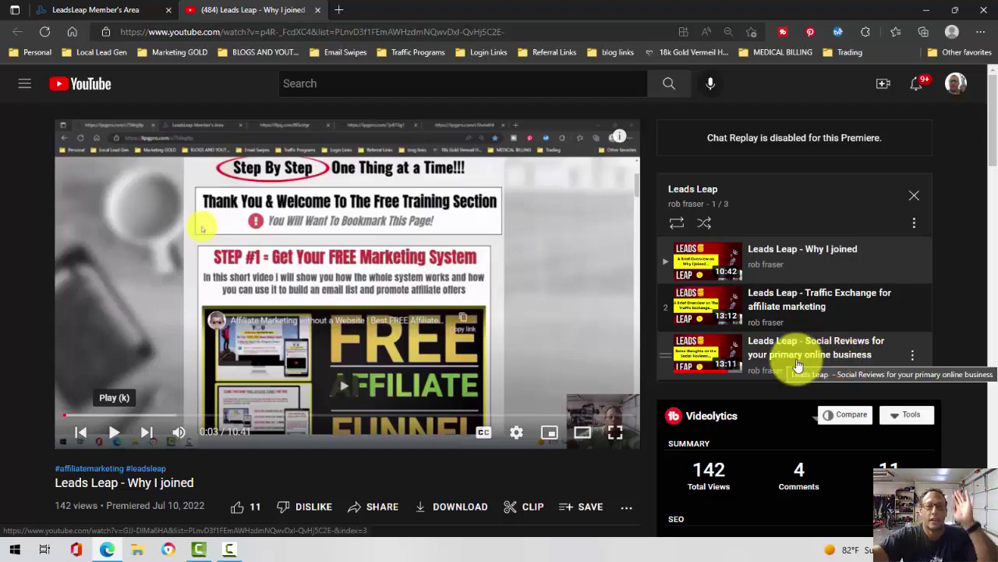
{"action": "left_click", "coordinate": [85, 8]}
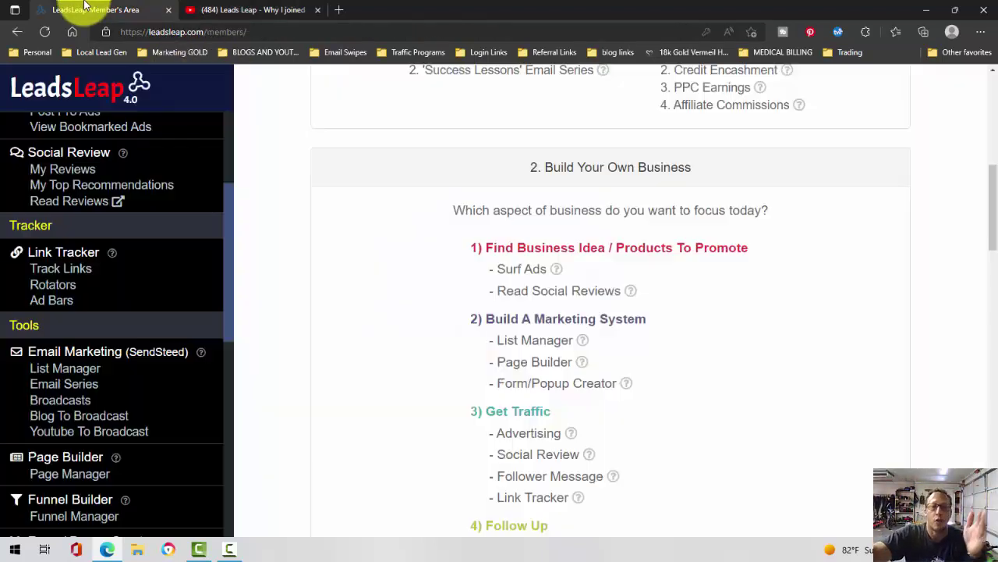
Step: Show the 77 subscribers of the Perpetual Traffic Plan list and set browser zoom to 125%
{"action": "left_click", "coordinate": [84, 376]}
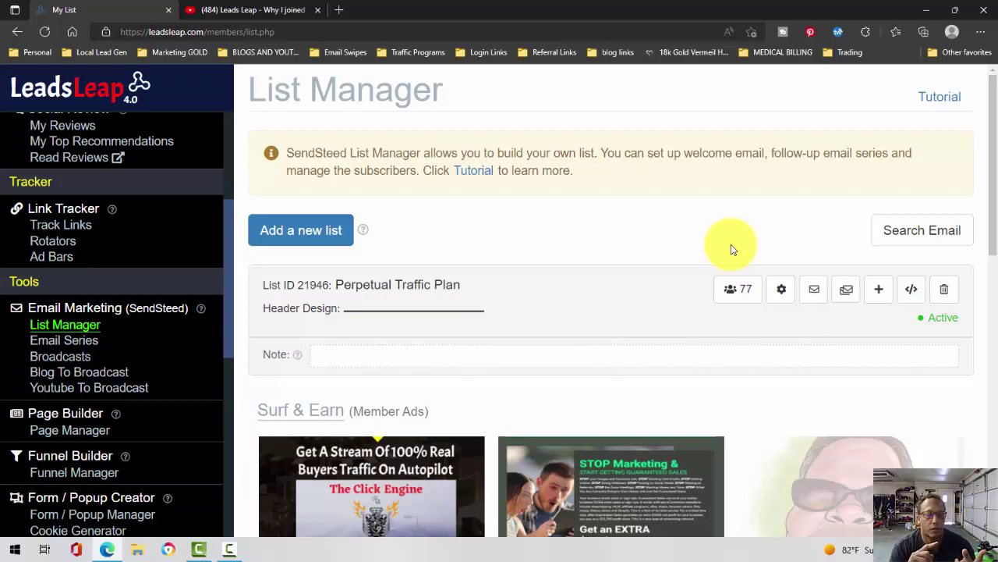
{"action": "left_click", "coordinate": [747, 288]}
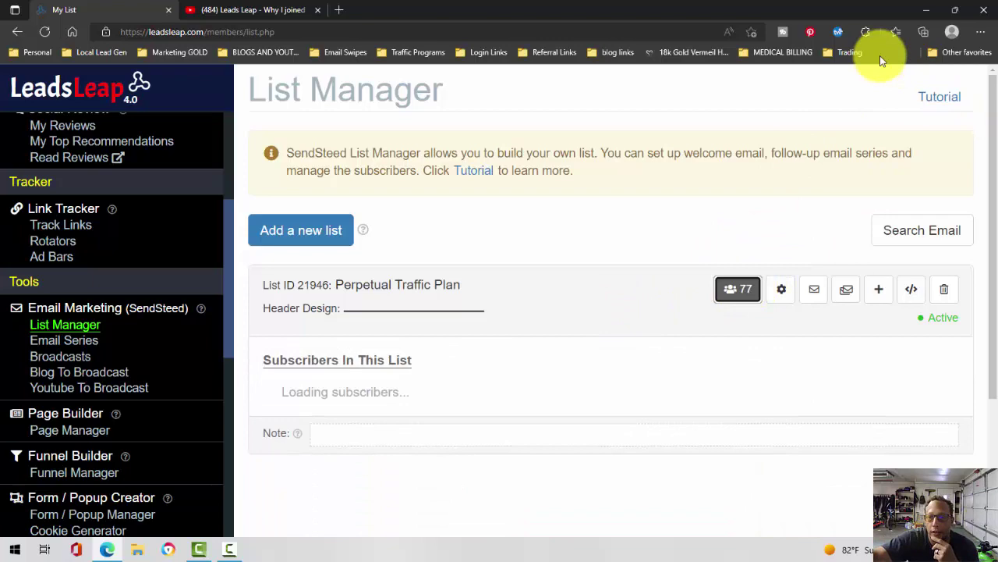
{"action": "left_click", "coordinate": [980, 33]}
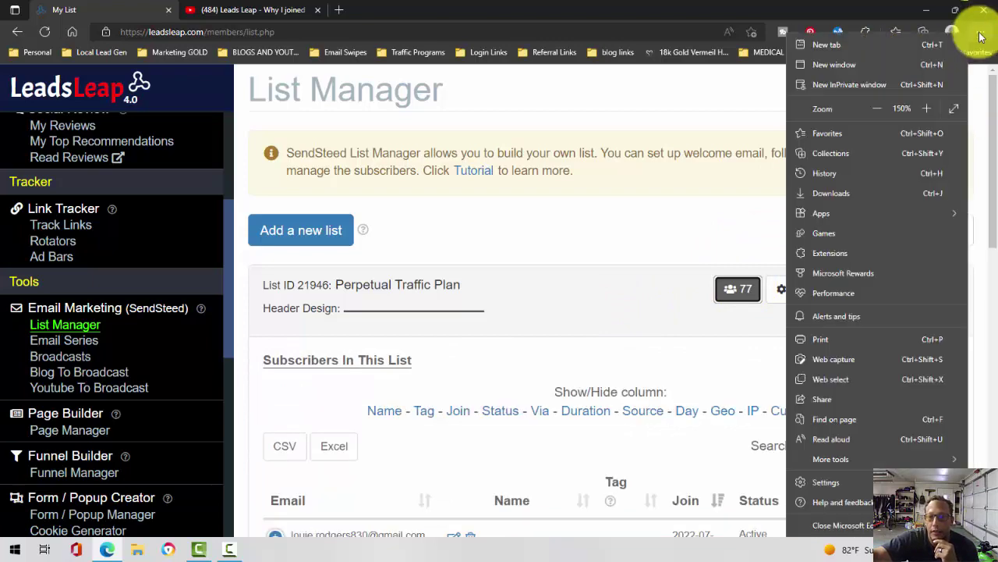
{"action": "left_click", "coordinate": [873, 109]}
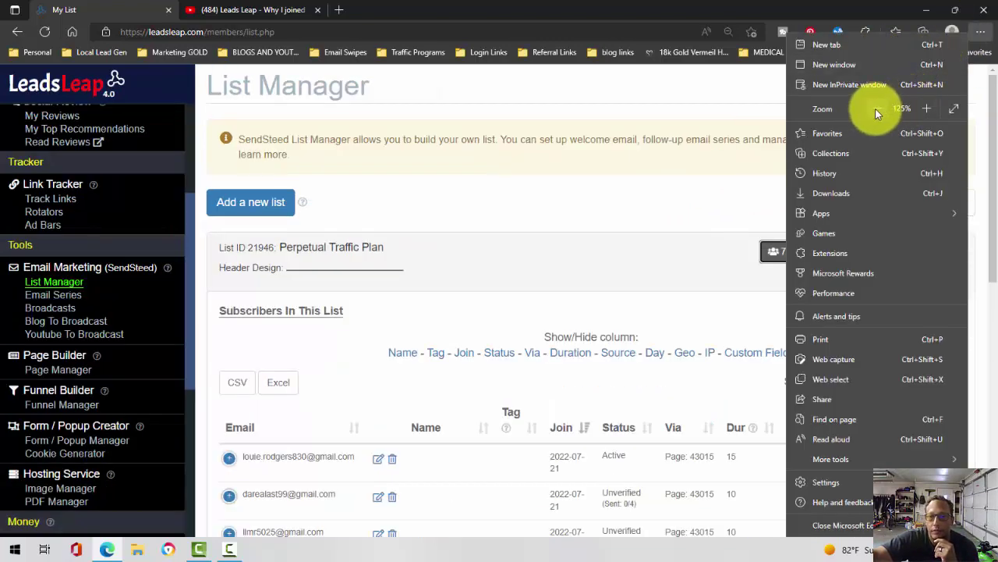
{"action": "left_click", "coordinate": [874, 110]}
{"action": "left_click", "coordinate": [574, 195]}
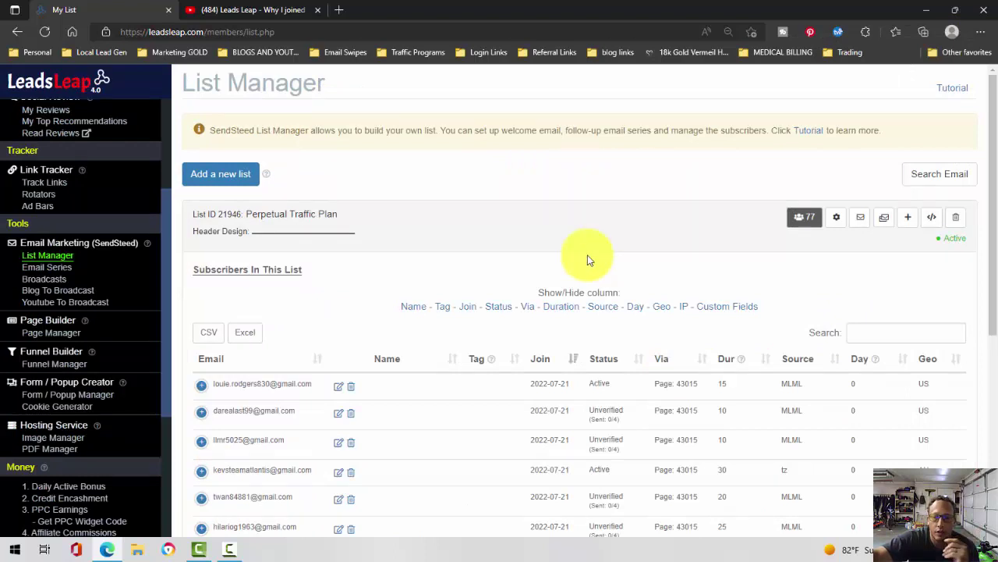
{"action": "left_click", "coordinate": [981, 32]}
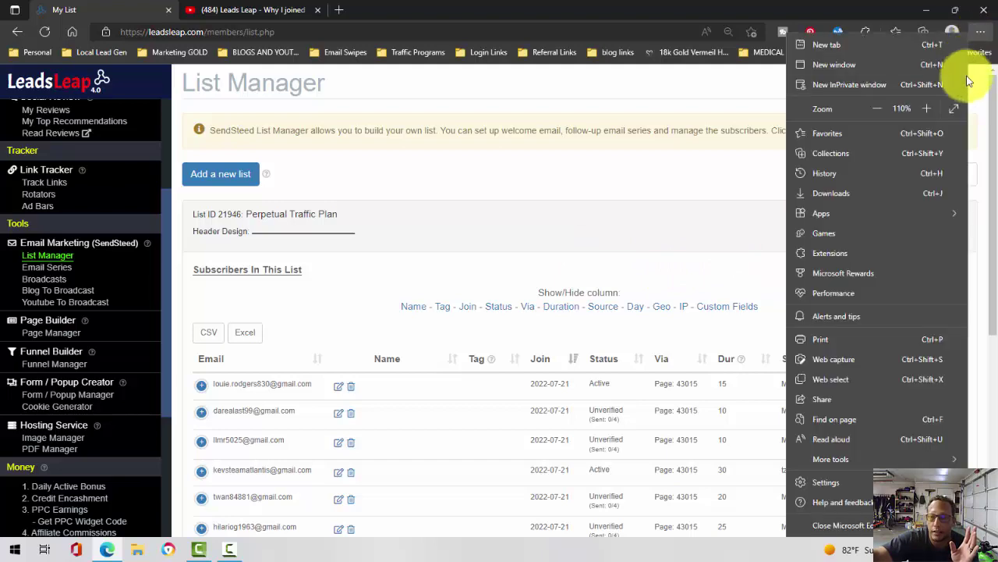
{"action": "left_click", "coordinate": [926, 107]}
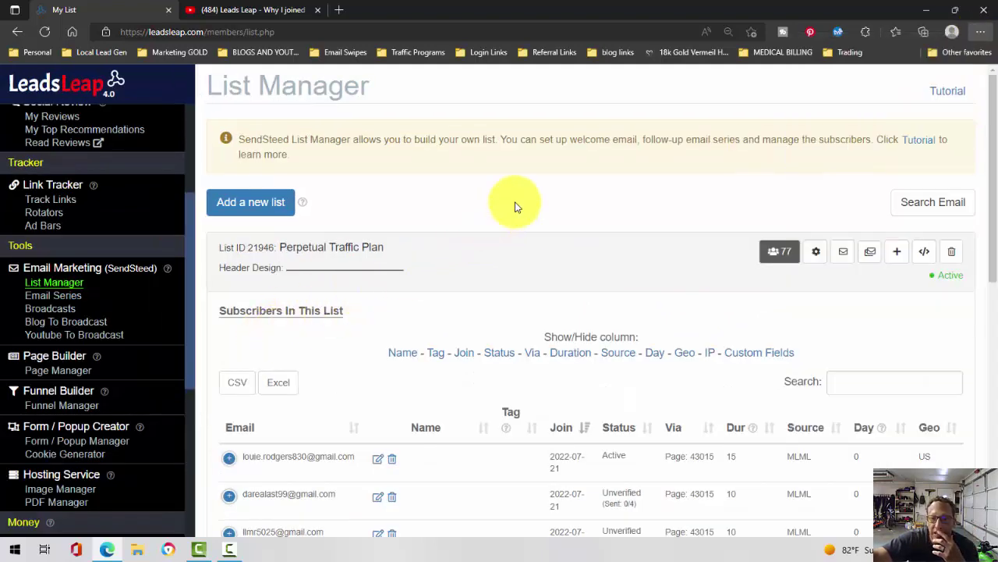
Step: Review the Perpetual Traffic Plan subscriber table and status explanations, then go to Email Series
{"action": "left_click", "coordinate": [513, 206]}
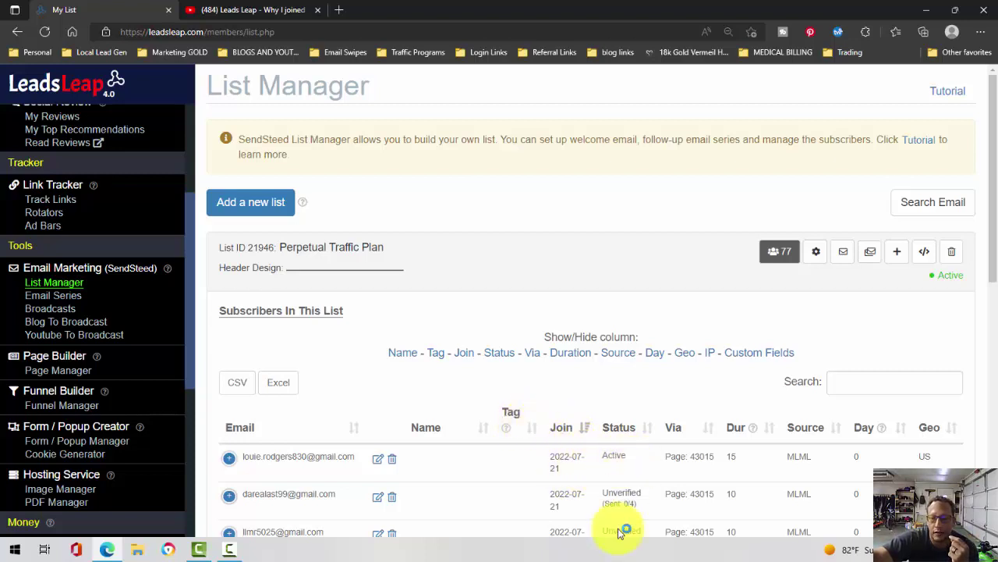
{"action": "scroll", "coordinate": [639, 500], "scroll_direction": "down", "scroll_amount": 1}
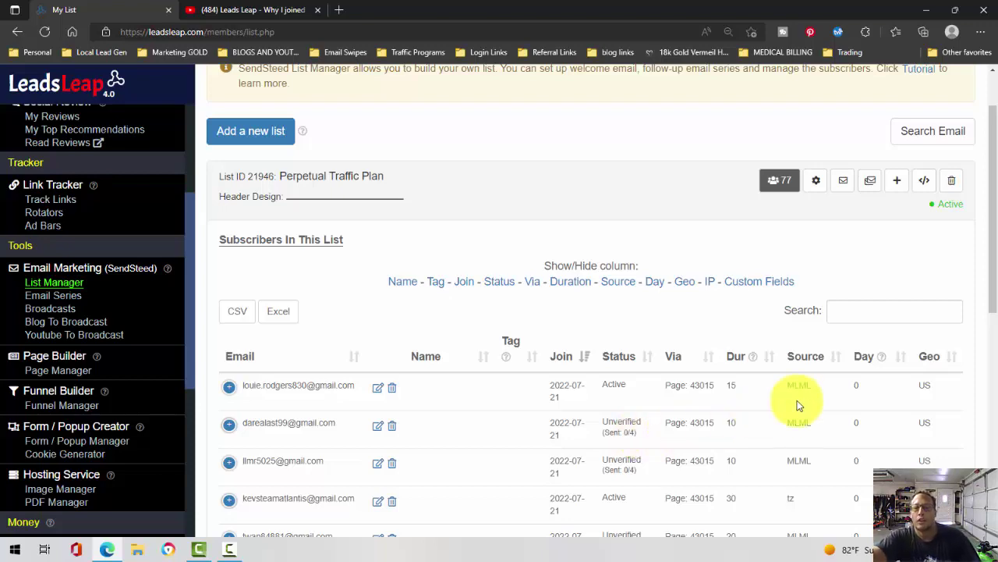
{"action": "scroll", "coordinate": [741, 388], "scroll_direction": "down", "scroll_amount": 1}
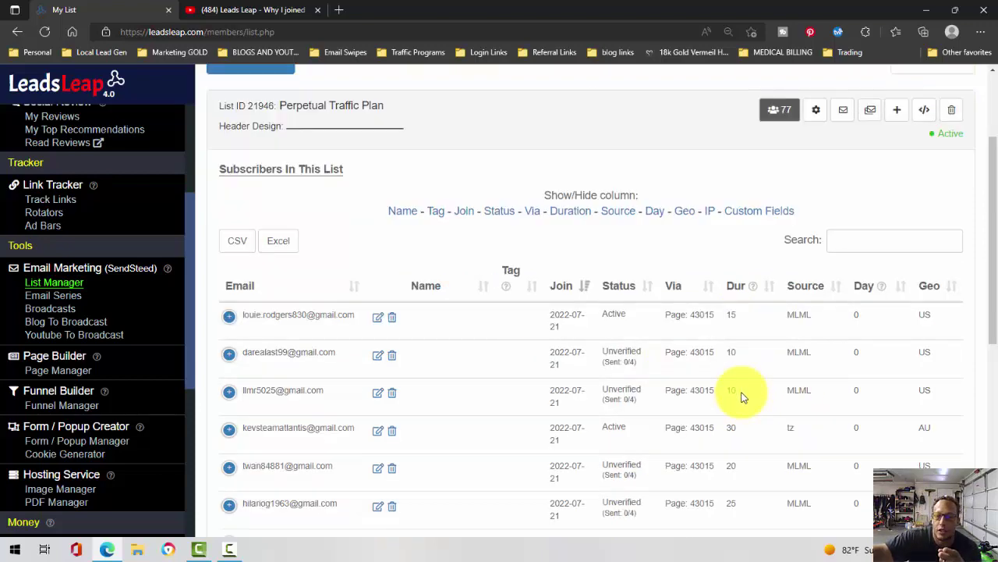
{"action": "scroll", "coordinate": [741, 397], "scroll_direction": "down", "scroll_amount": 2}
{"action": "scroll", "coordinate": [741, 403], "scroll_direction": "up", "scroll_amount": 1}
{"action": "scroll", "coordinate": [741, 404], "scroll_direction": "up", "scroll_amount": 3}
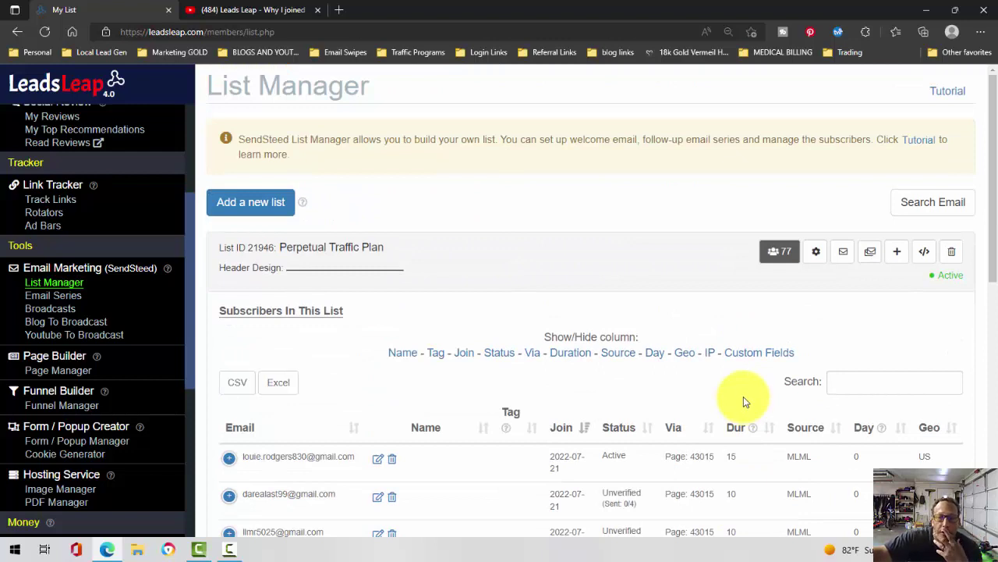
{"action": "mouse_move", "coordinate": [750, 427]}
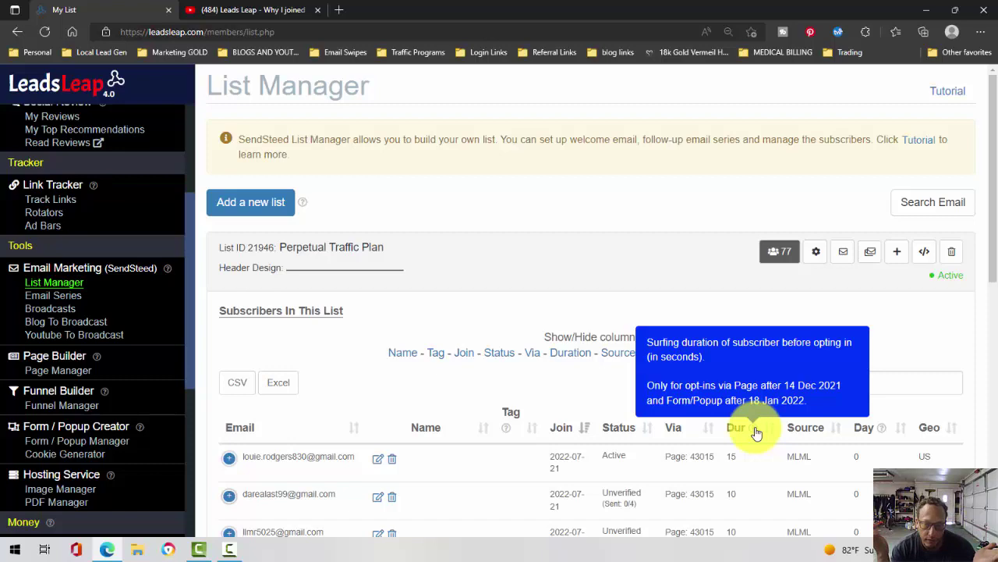
{"action": "scroll", "coordinate": [756, 429], "scroll_direction": "down", "scroll_amount": 1}
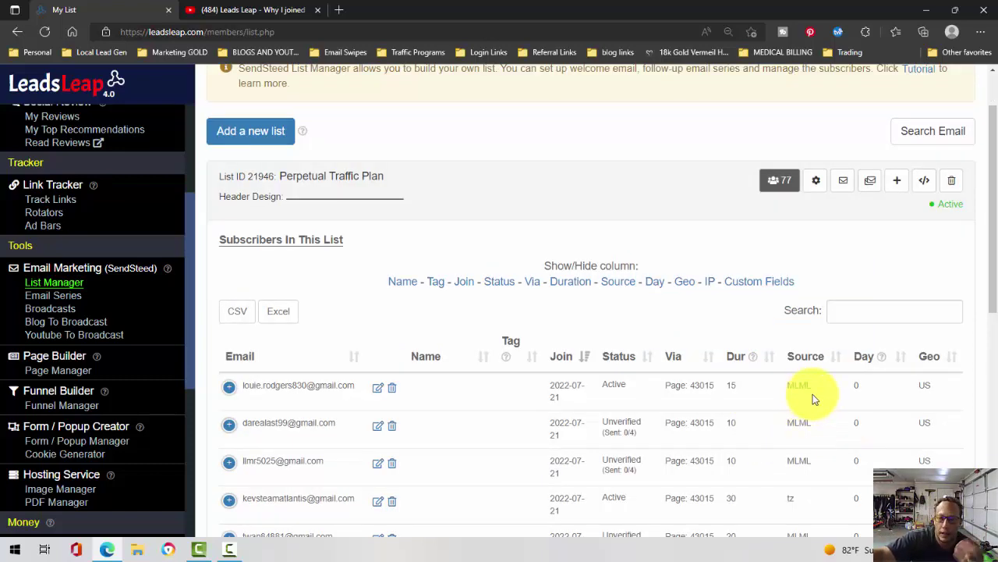
{"action": "scroll", "coordinate": [813, 413], "scroll_direction": "down", "scroll_amount": 4}
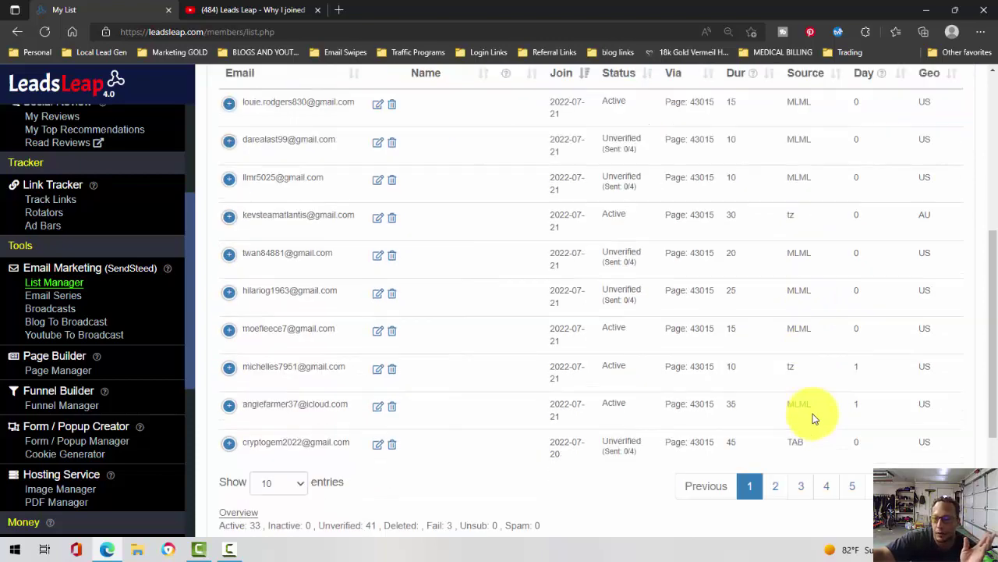
{"action": "scroll", "coordinate": [812, 453], "scroll_direction": "up", "scroll_amount": 5}
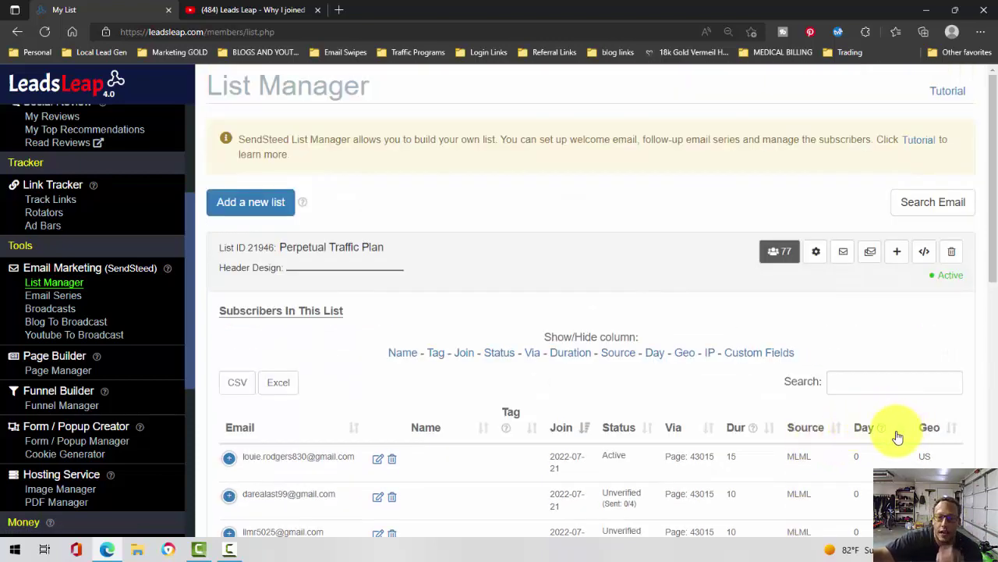
{"action": "scroll", "coordinate": [895, 446], "scroll_direction": "down", "scroll_amount": 1}
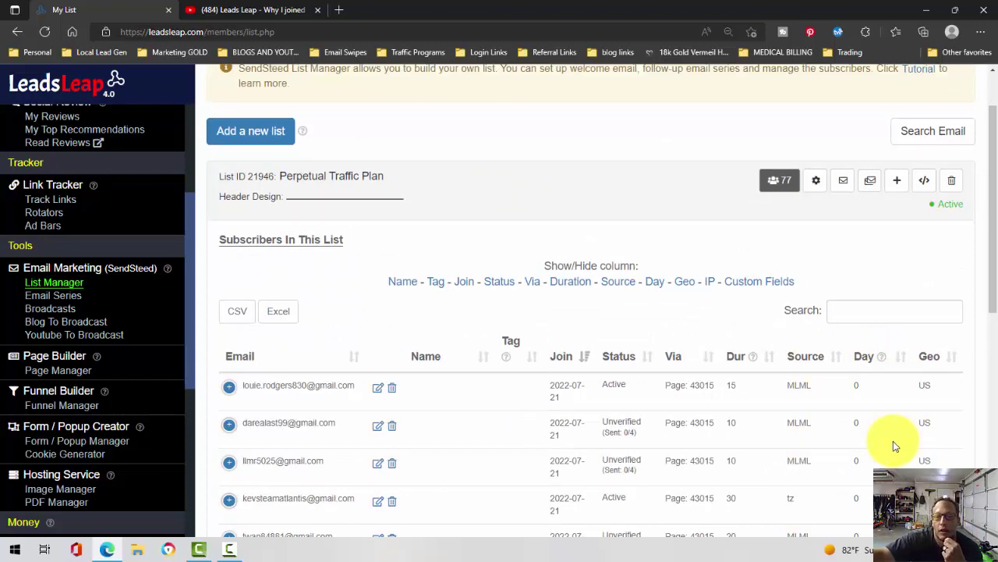
{"action": "scroll", "coordinate": [893, 442], "scroll_direction": "down", "scroll_amount": 4}
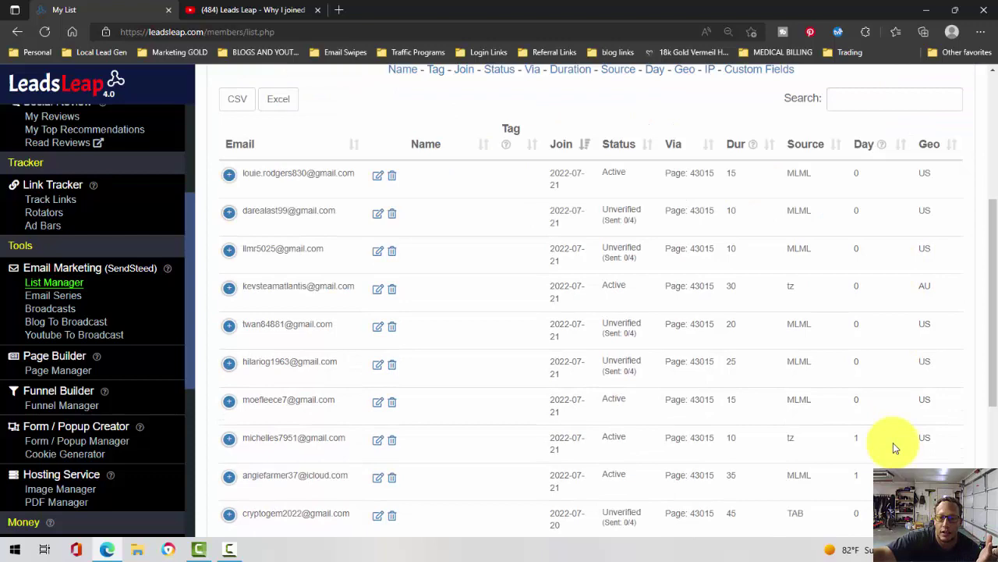
{"action": "scroll", "coordinate": [894, 442], "scroll_direction": "up", "scroll_amount": 4}
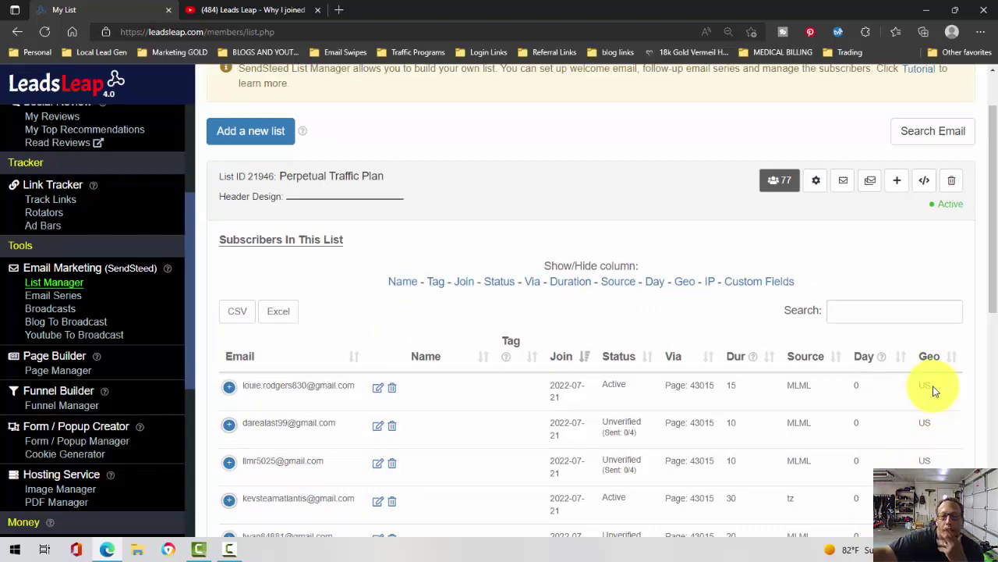
{"action": "scroll", "coordinate": [494, 274], "scroll_direction": "down", "scroll_amount": 7}
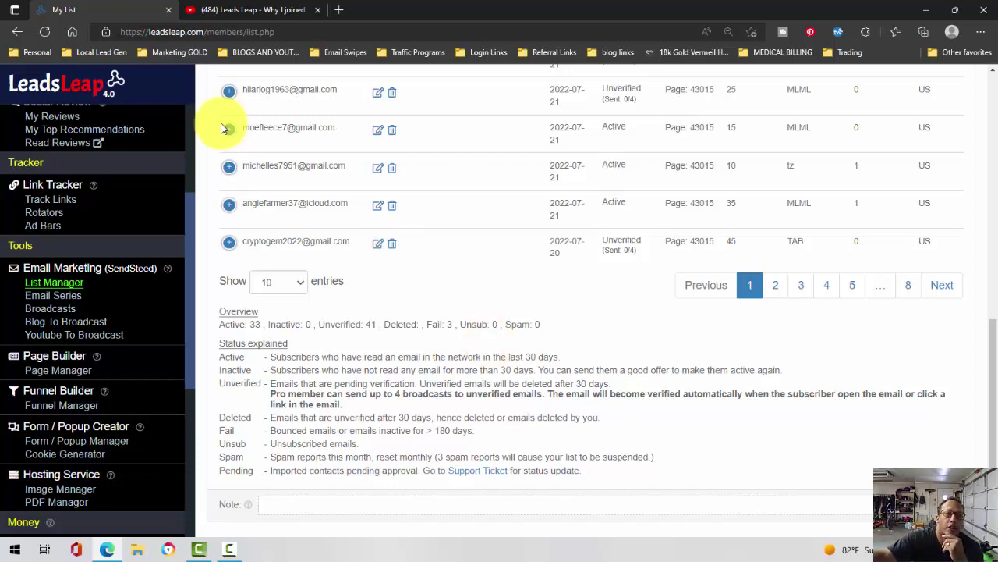
{"action": "left_click", "coordinate": [73, 301]}
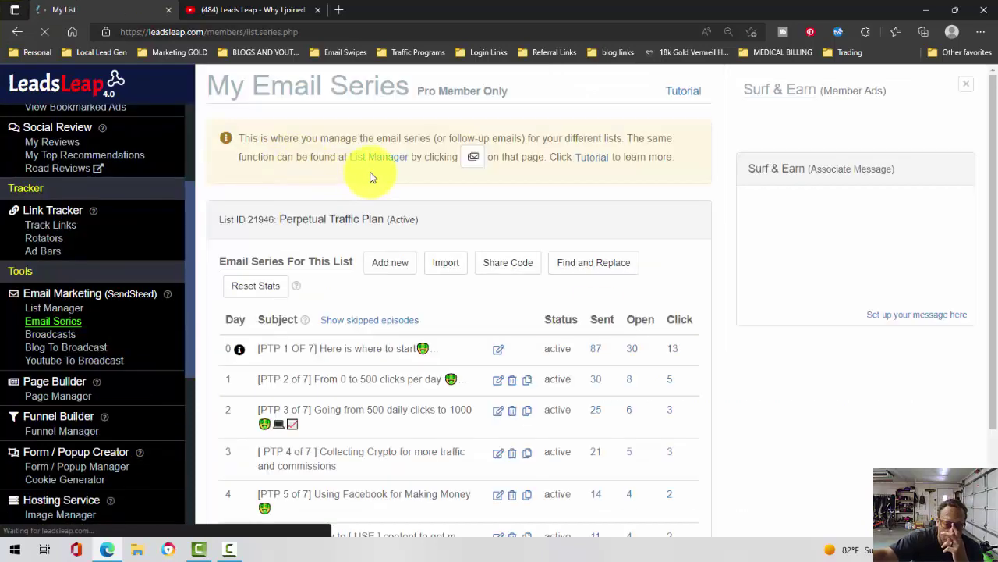
Step: Enlarge the Perpetual Traffic Plan email series page from 125% to 150% zoom
{"action": "scroll", "coordinate": [594, 224], "scroll_direction": "down", "scroll_amount": 2}
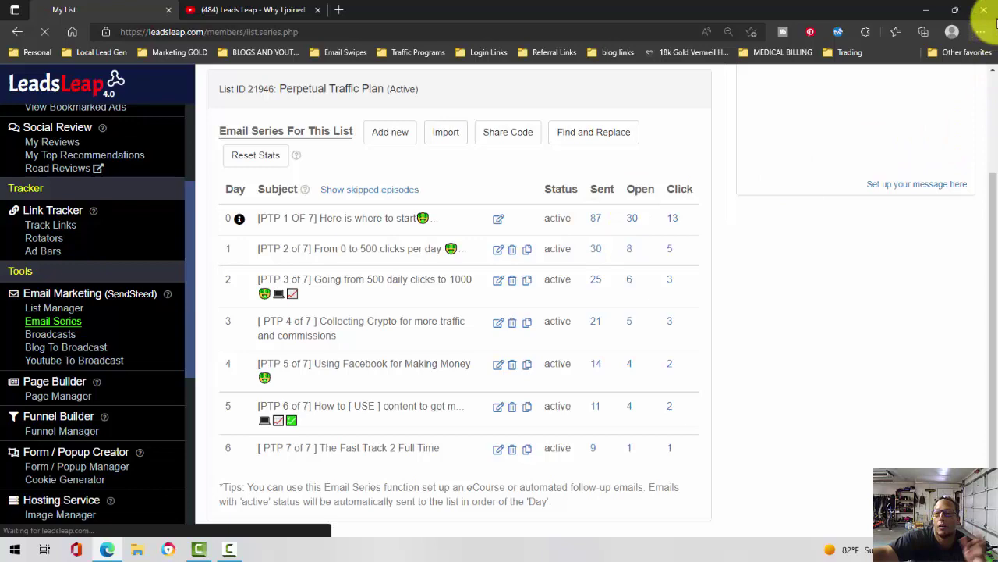
{"action": "left_click", "coordinate": [981, 32]}
{"action": "left_click", "coordinate": [927, 109]}
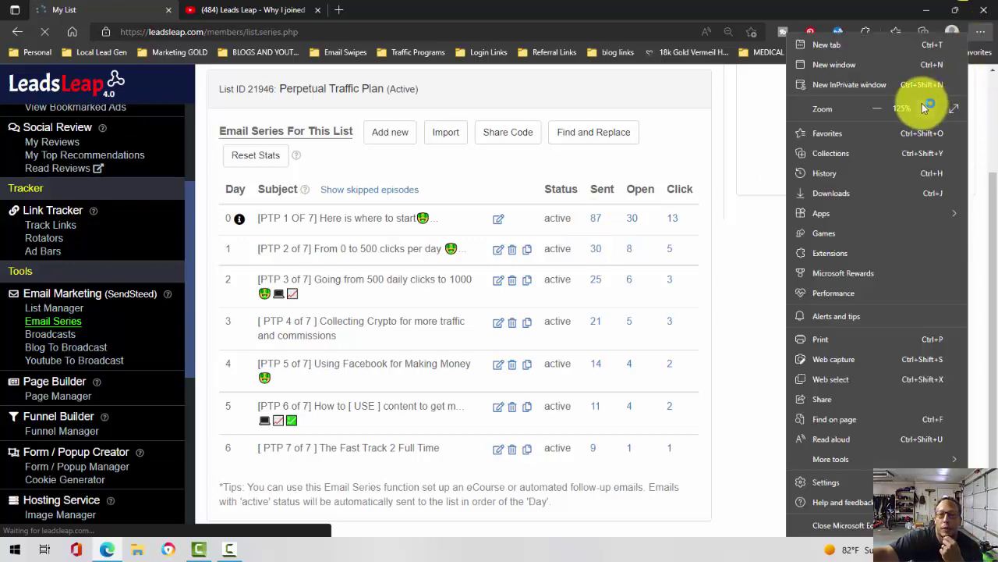
{"action": "left_click", "coordinate": [647, 99]}
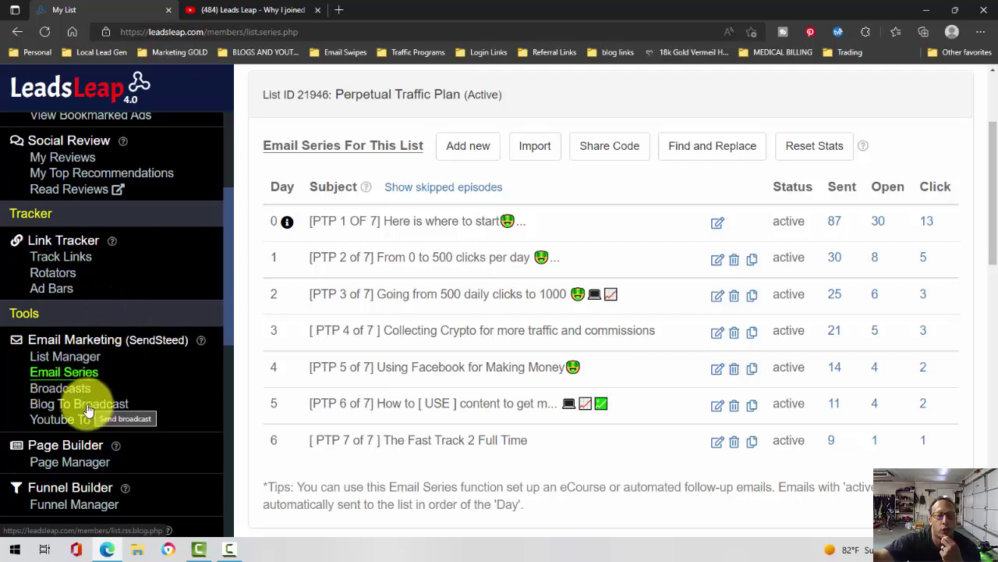
Step: Visit the Blog To Broadcast page, then the Youtube To Broadcast feed page
{"action": "left_click", "coordinate": [93, 406]}
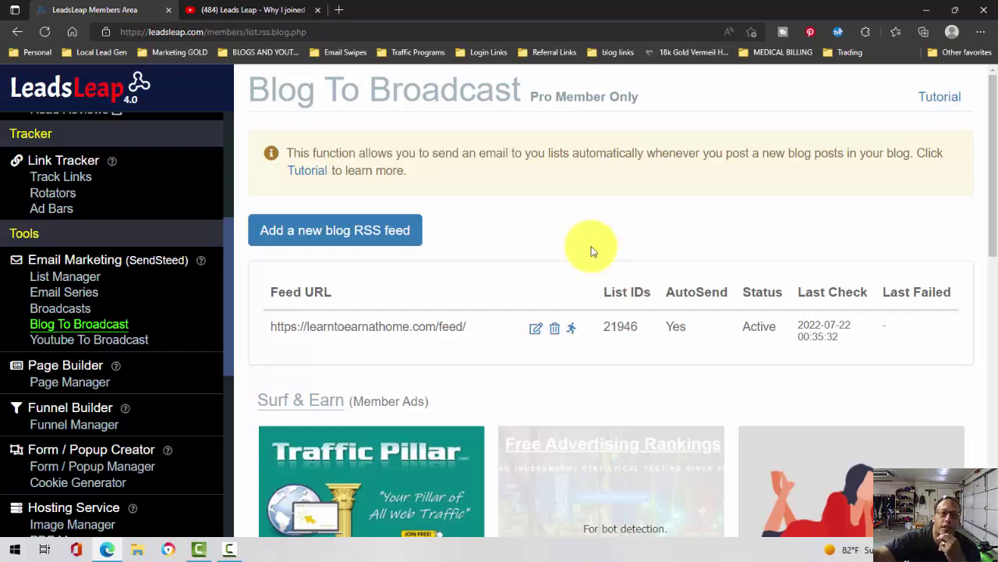
{"action": "left_click", "coordinate": [89, 343]}
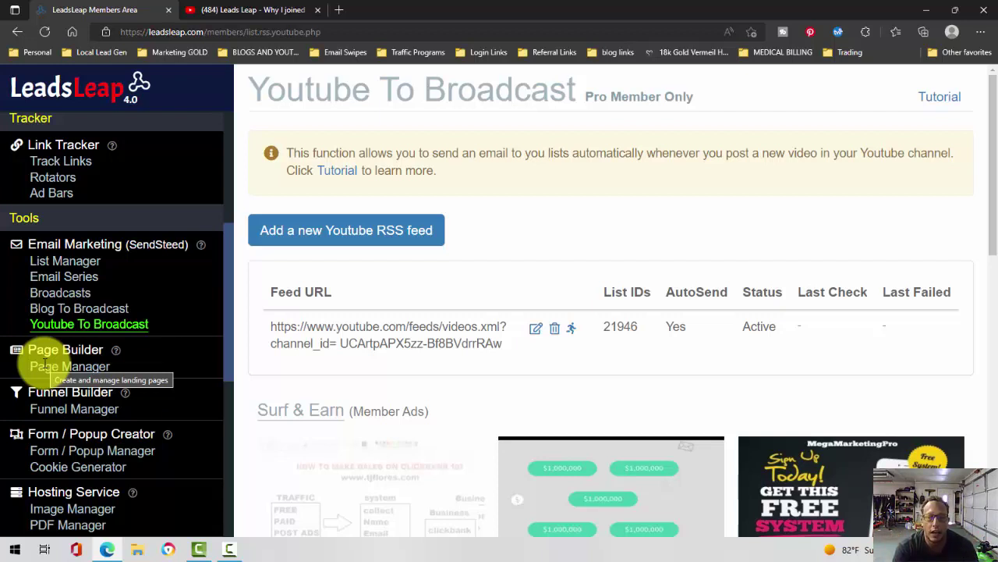
Step: Return to the Perpetual Traffic Plan email series and scroll through its seven emails' stats
{"action": "left_click", "coordinate": [73, 280]}
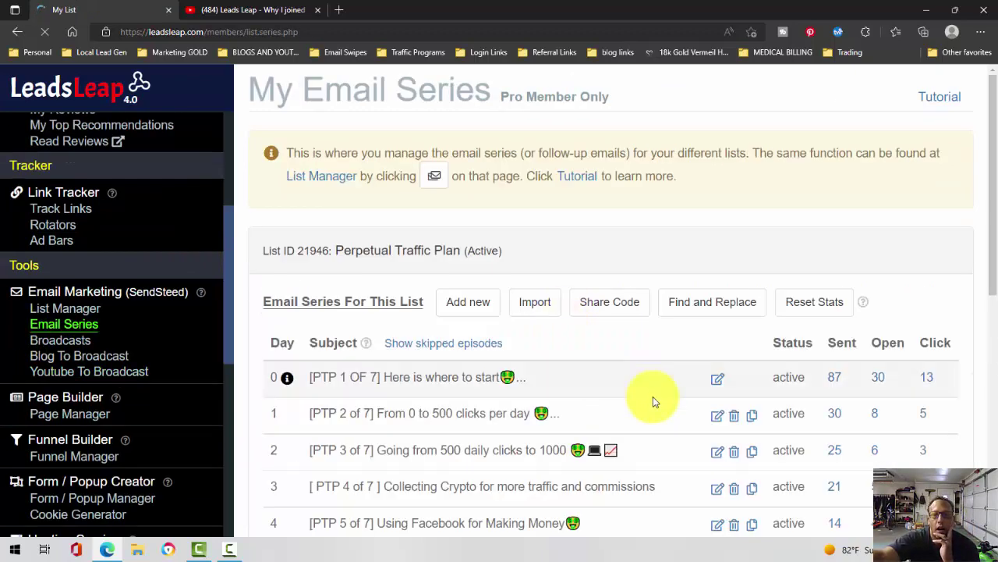
{"action": "scroll", "coordinate": [653, 396], "scroll_direction": "down", "scroll_amount": 1}
{"action": "scroll", "coordinate": [653, 397], "scroll_direction": "down", "scroll_amount": 1}
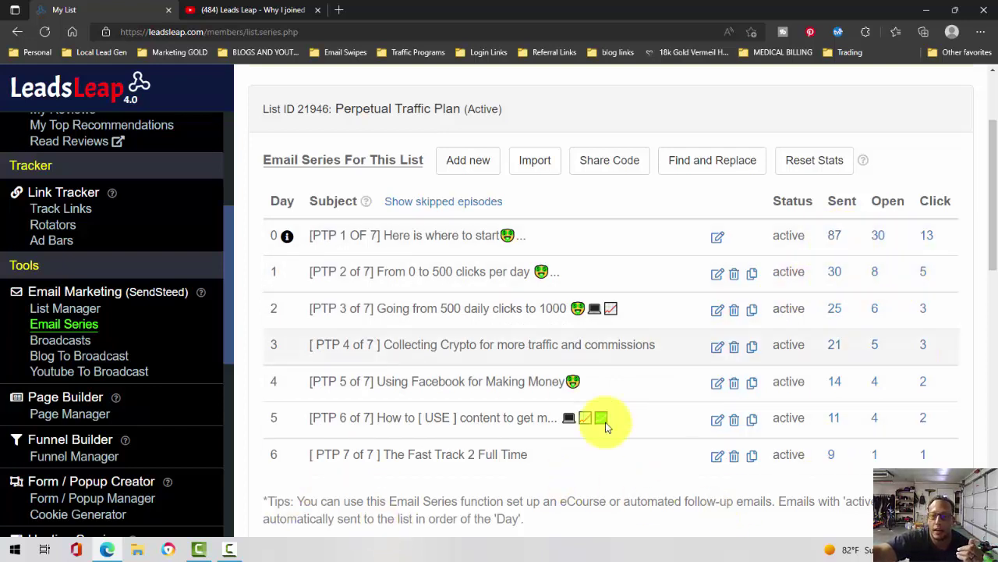
{"action": "left_click", "coordinate": [201, 552]}
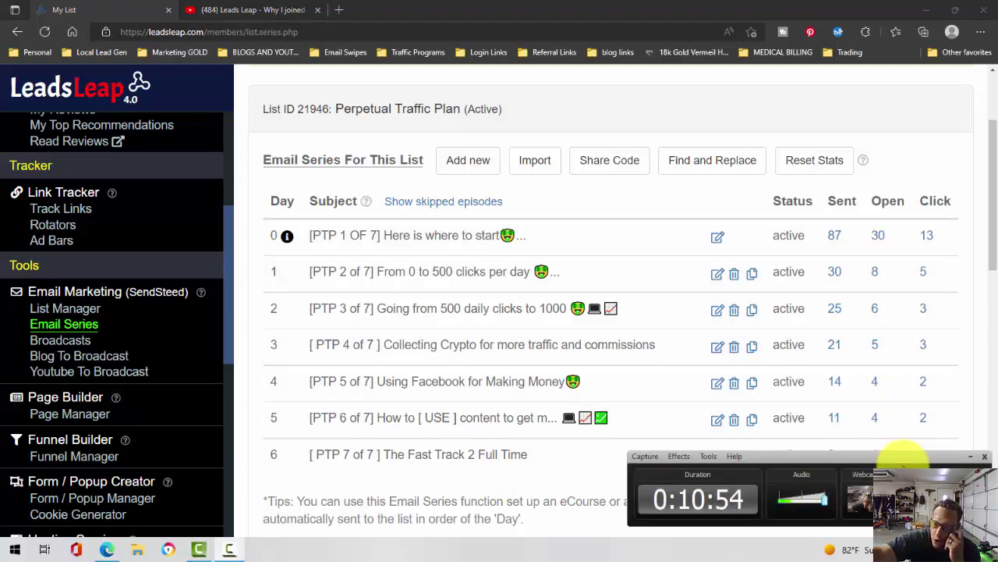
{"action": "left_click", "coordinate": [971, 457]}
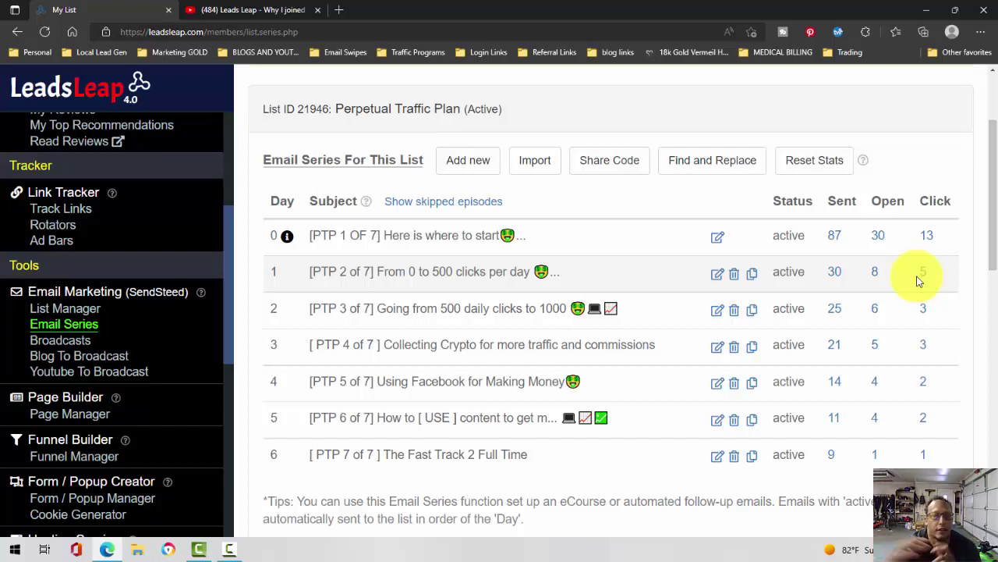
Step: Go to the Dashboard's Build Your Own Business section and highlight the words 'Page Builder'
{"action": "scroll", "coordinate": [76, 223], "scroll_direction": "up", "scroll_amount": 3}
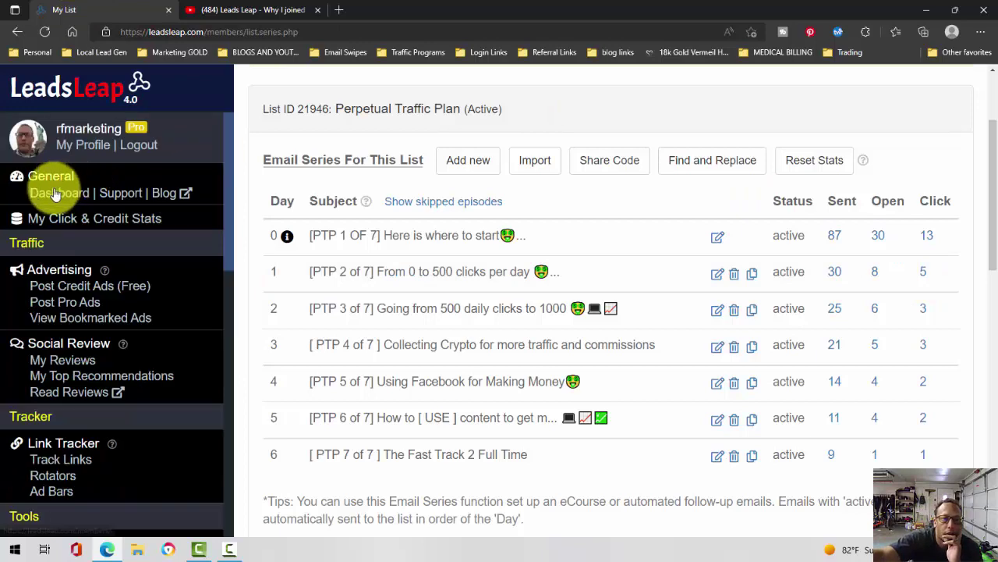
{"action": "left_click", "coordinate": [54, 193]}
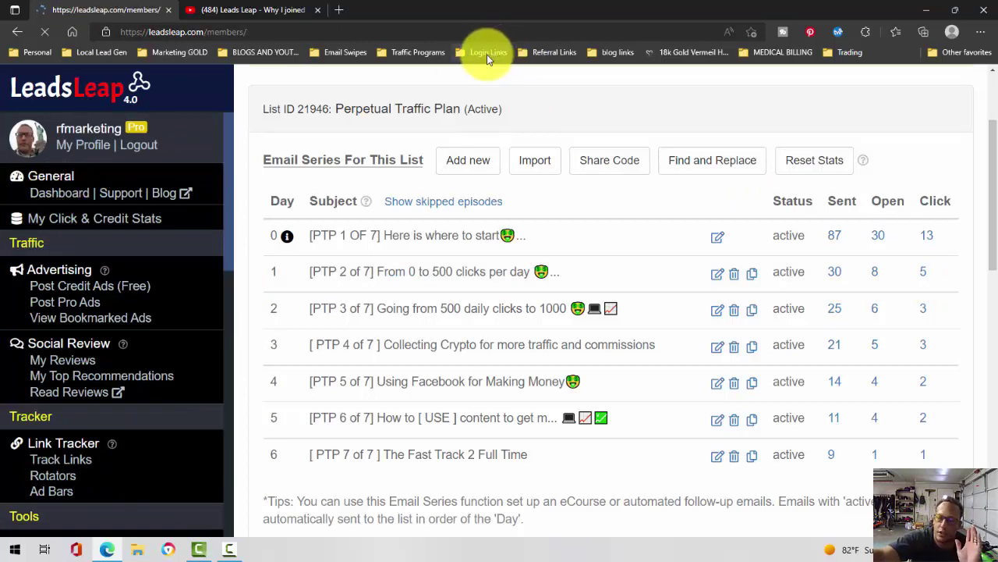
{"action": "scroll", "coordinate": [601, 103], "scroll_direction": "down", "scroll_amount": 2}
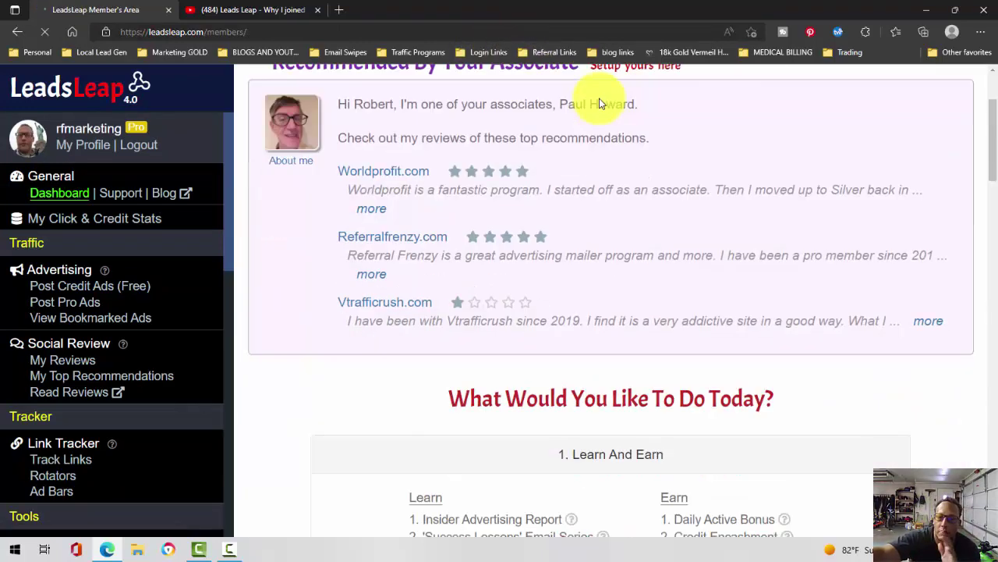
{"action": "scroll", "coordinate": [600, 104], "scroll_direction": "down", "scroll_amount": 5}
{"action": "mouse_move", "coordinate": [602, 116]}
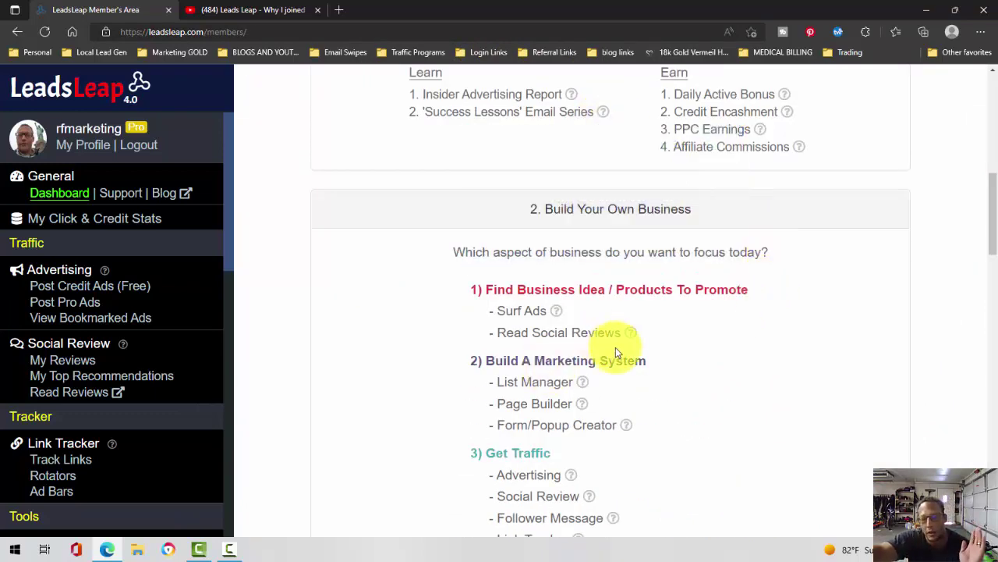
{"action": "scroll", "coordinate": [706, 323], "scroll_direction": "down", "scroll_amount": 1}
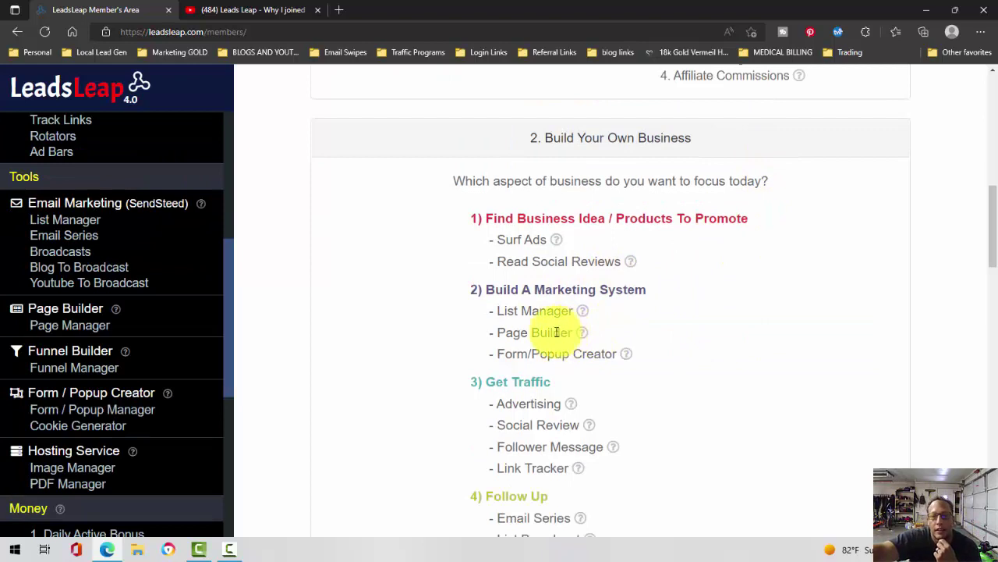
{"action": "left_click_drag", "start_coordinate": [497, 332], "coordinate": [569, 342]}
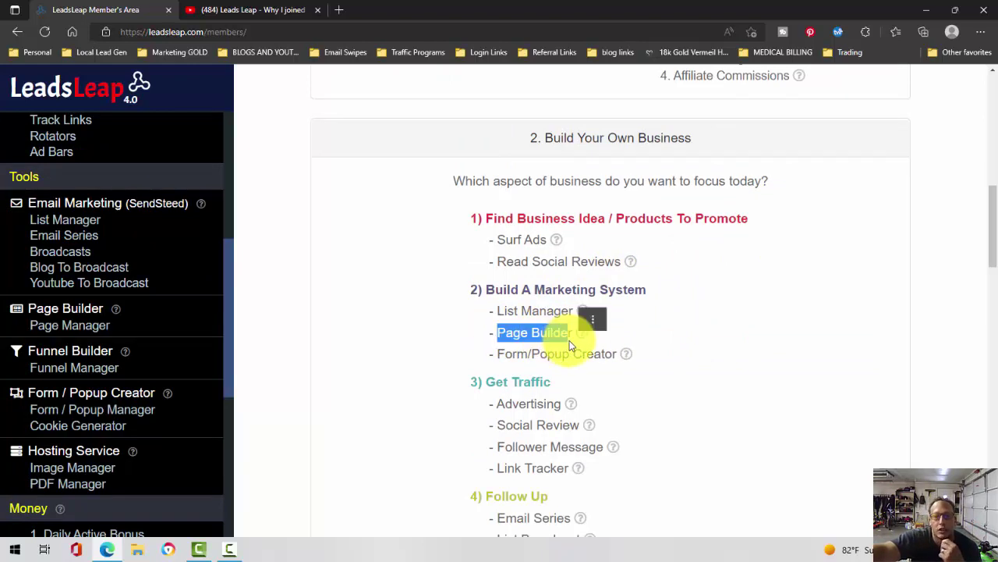